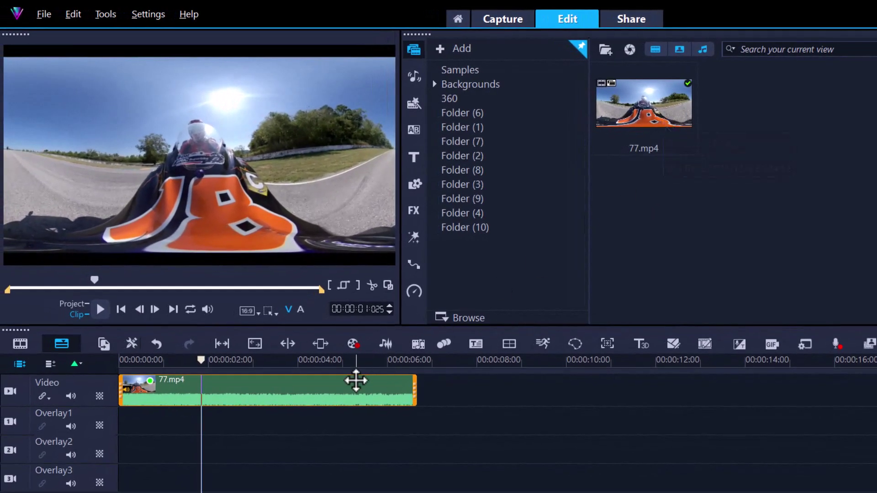
Scrub the playhead on 77.mp4 back to about 00:00:01:11
drag(221, 364, 180, 364)
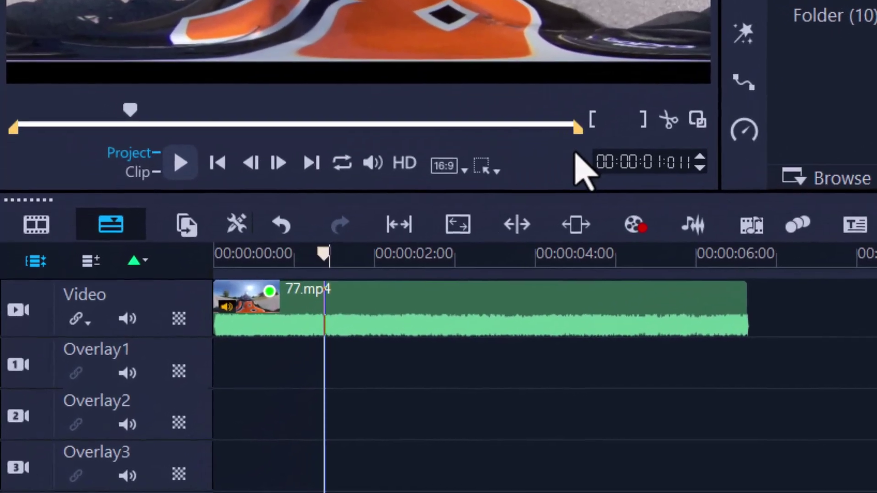
Change the project aspect ratio to the 360 format and confirm the property change
click(454, 169)
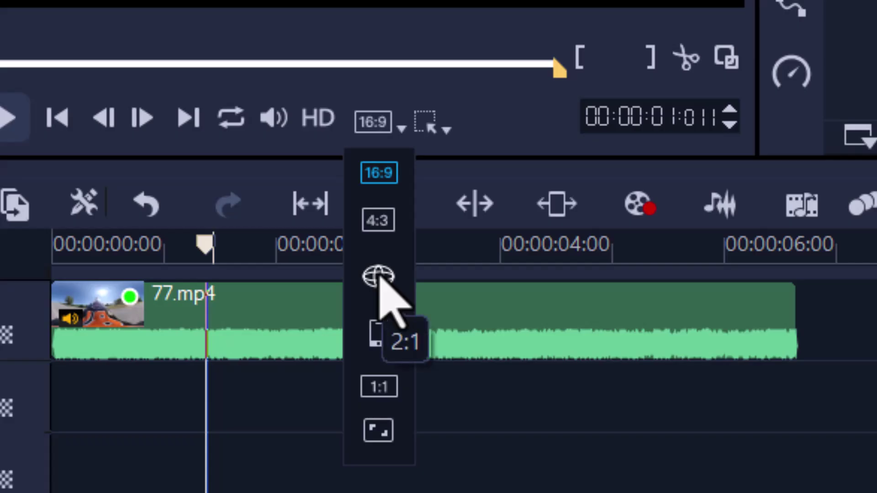
click(378, 277)
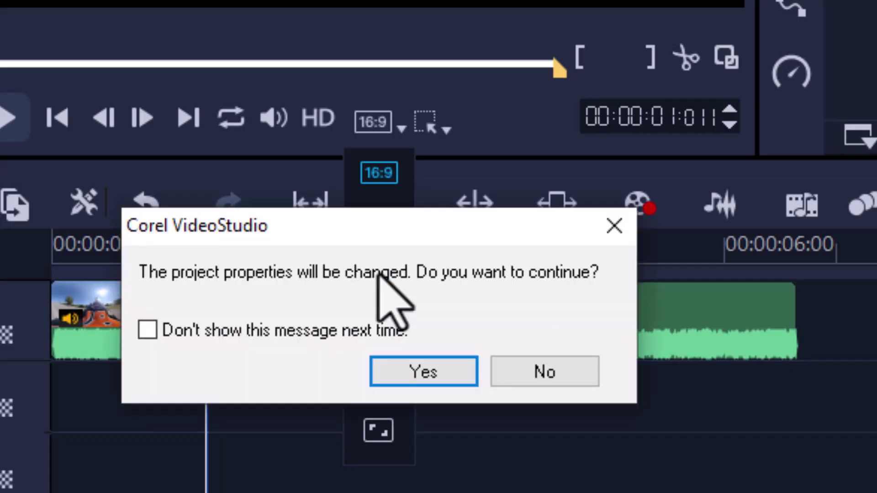
click(423, 380)
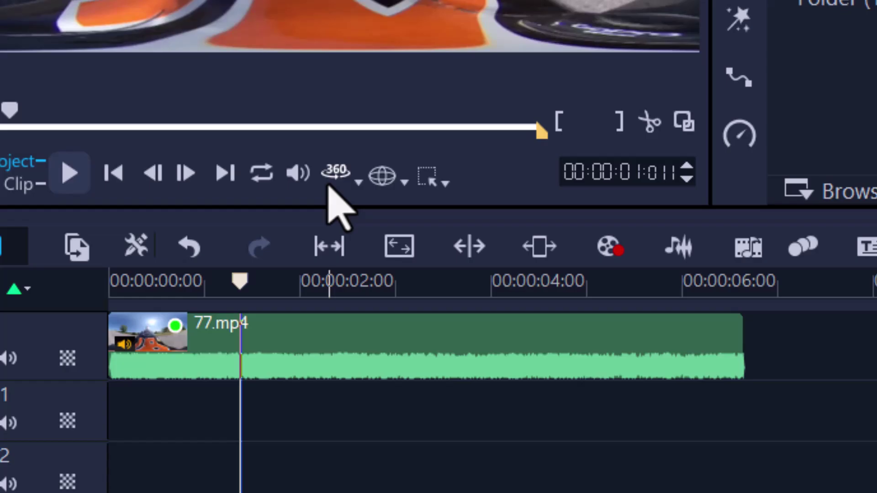
Turn on 360 preview, rotate it to face the road, and play it to 00:00:02:15
click(333, 176)
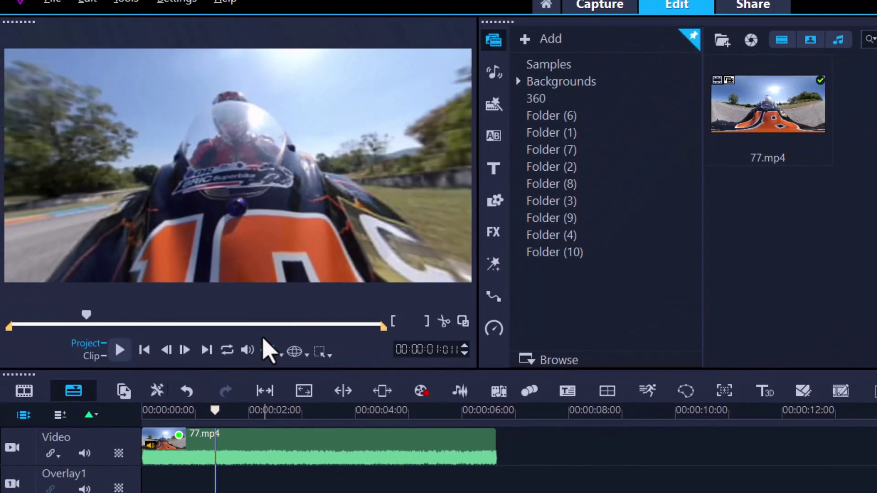
drag(363, 212, 256, 198)
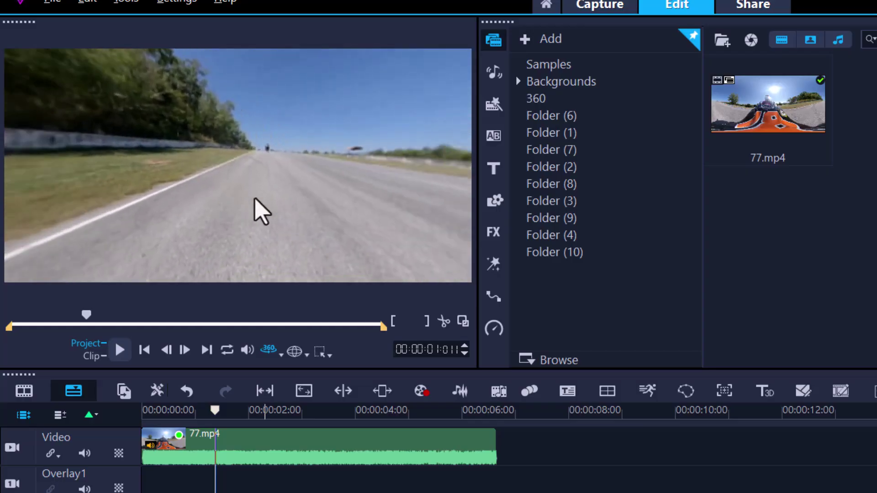
click(121, 352)
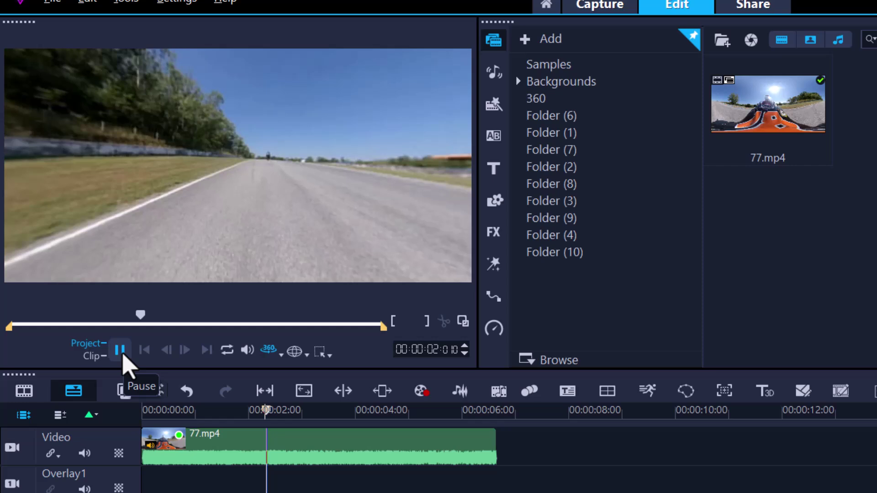
click(122, 356)
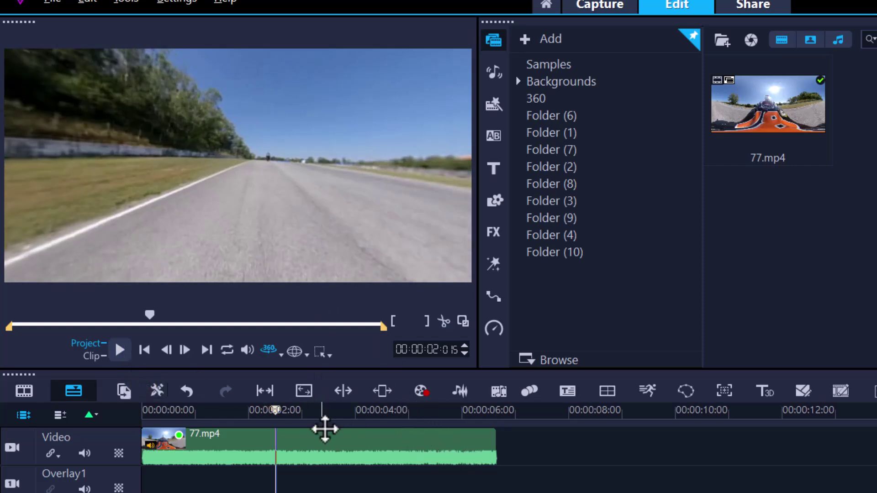
click(332, 453)
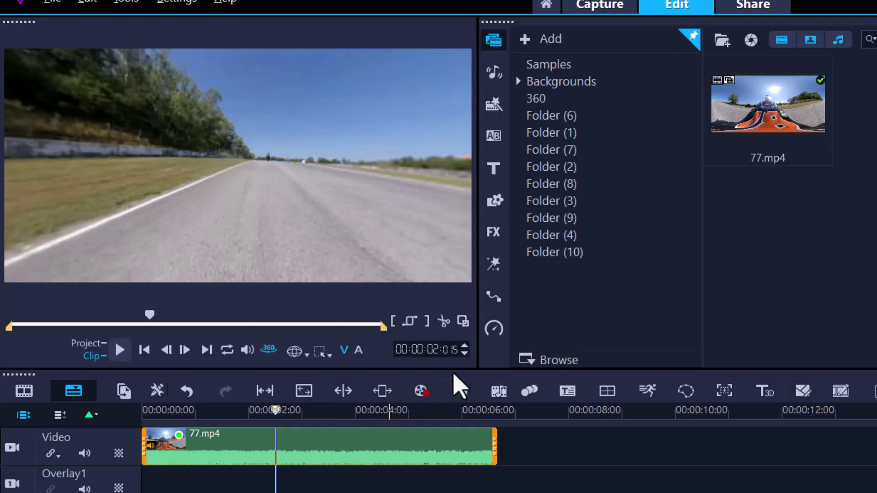
Open Equirectangular to Standard from the 77.mp4 clip's 360 Video menu
right_click(444, 446)
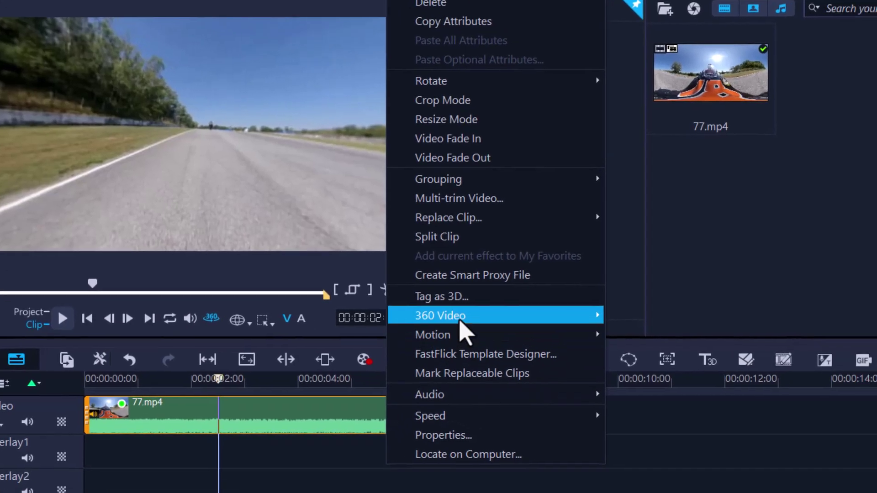
mouse_move(521, 347)
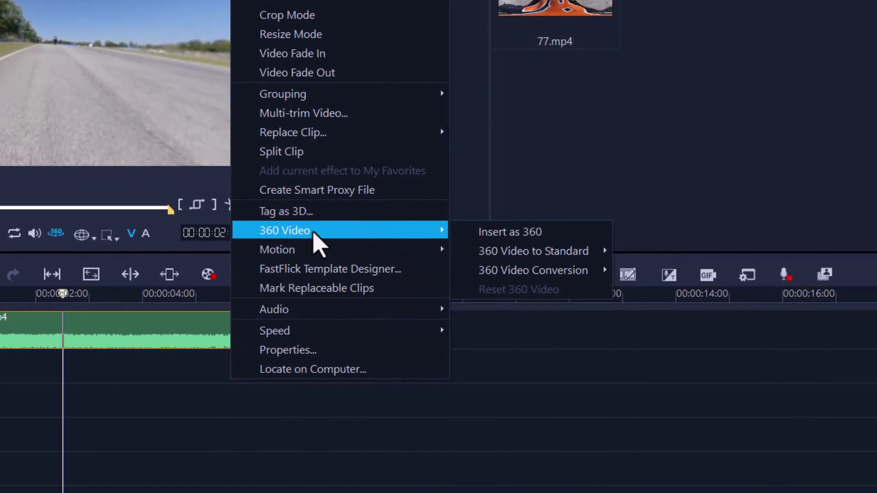
mouse_move(501, 252)
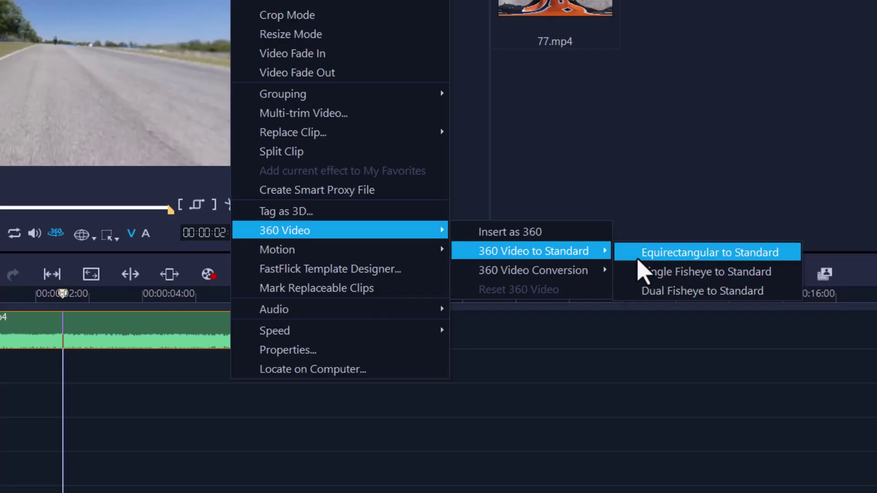
click(652, 259)
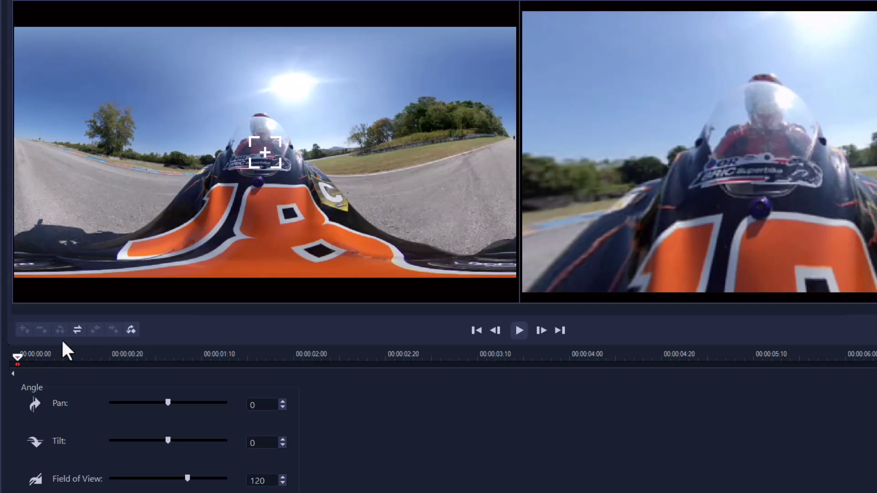
Add angle keyframes facing the trackside (Pan 161), then the rider's bike (Pan 11, Tilt -4)
drag(17, 355, 46, 356)
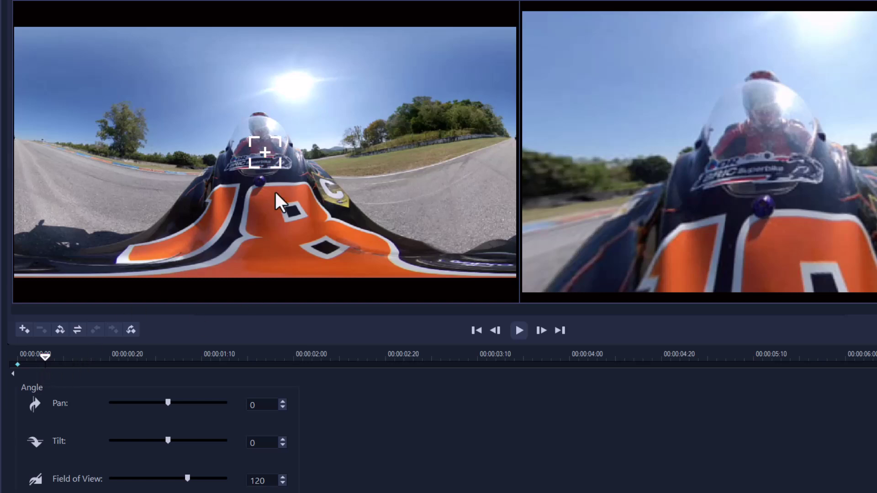
drag(272, 153, 492, 161)
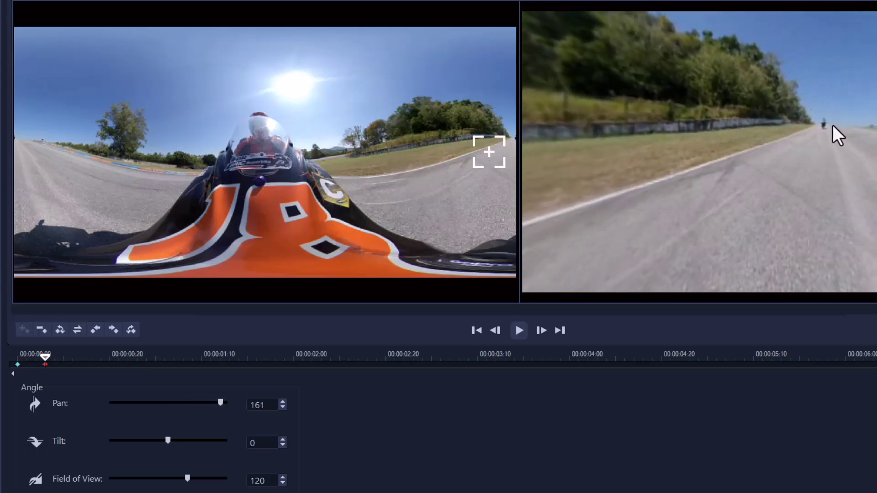
click(519, 330)
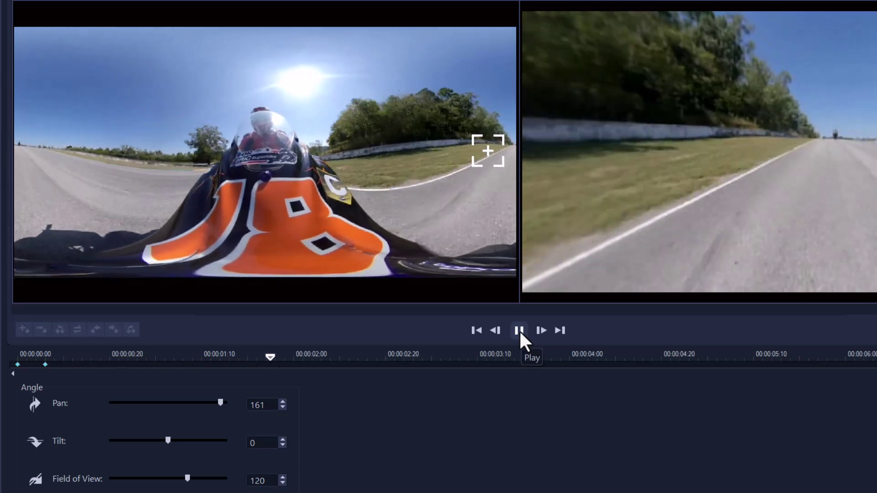
click(519, 330)
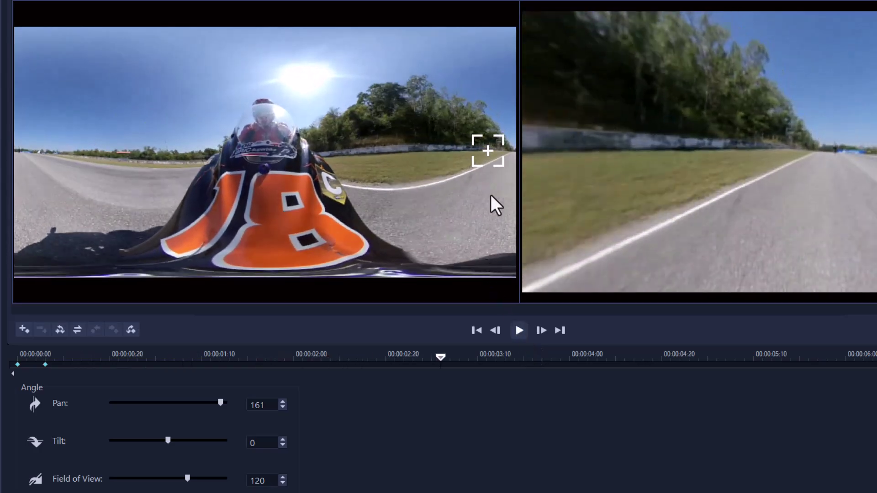
drag(489, 150, 277, 156)
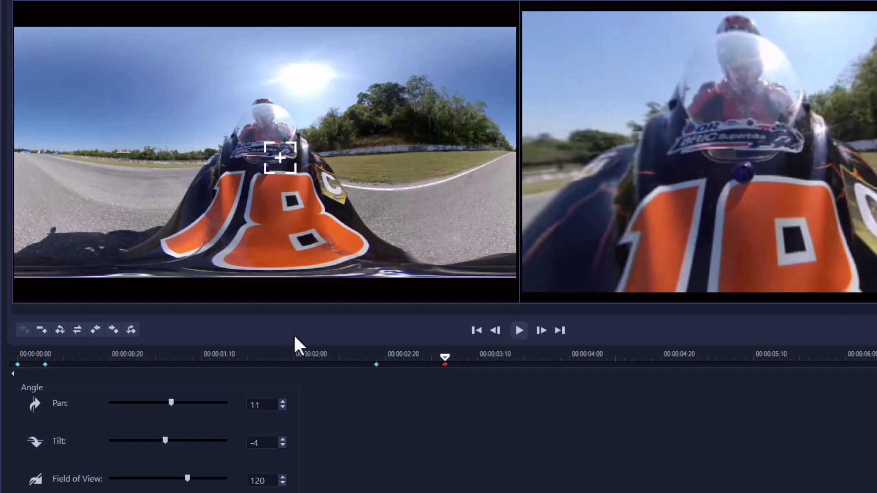
At about 00:00:04:24, keyframe the view to Pan 163, Tilt 17 down the road and check it
click(520, 330)
click(519, 330)
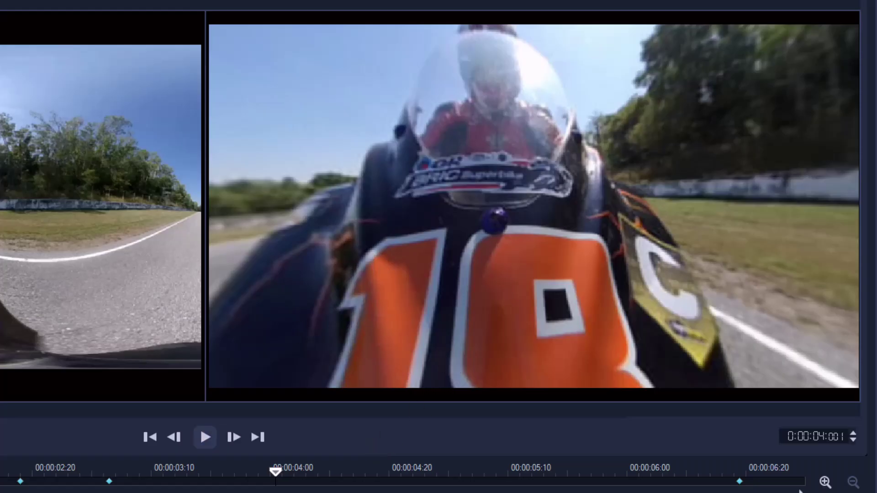
click(208, 439)
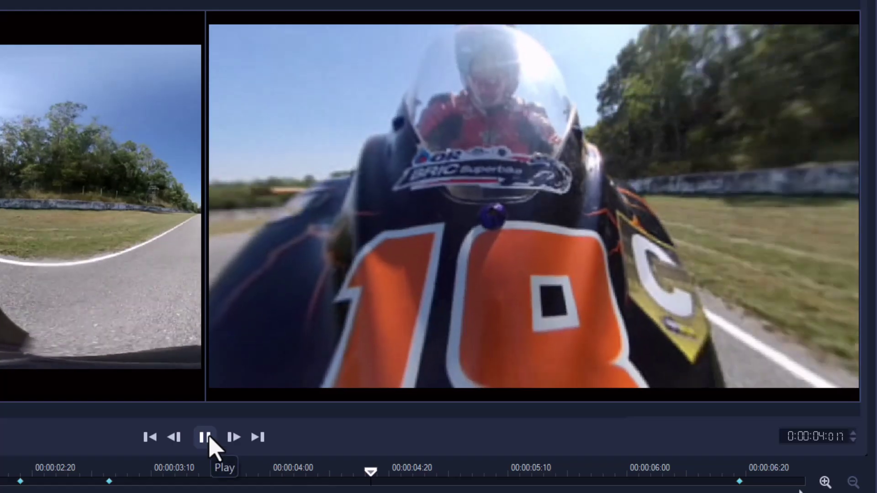
click(209, 438)
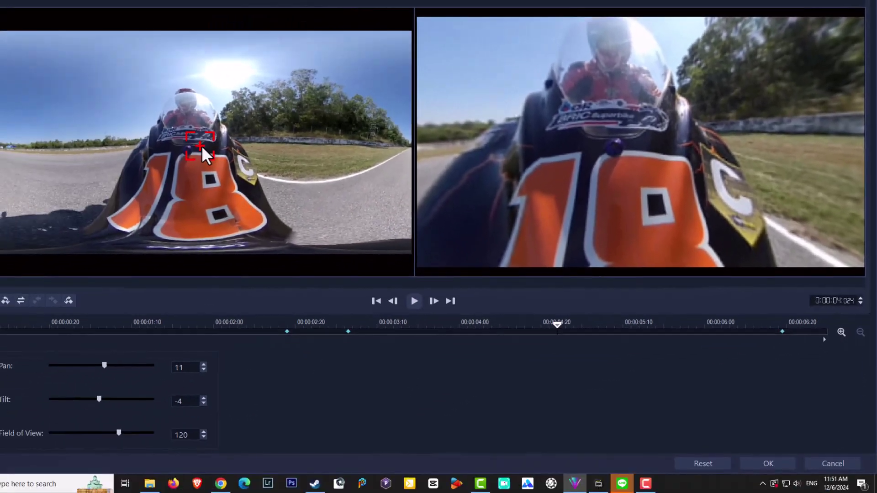
drag(202, 145, 393, 123)
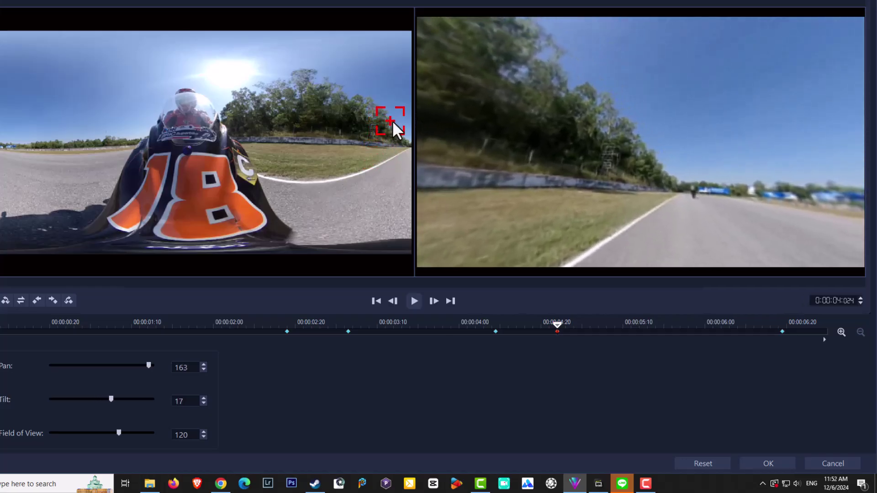
click(415, 301)
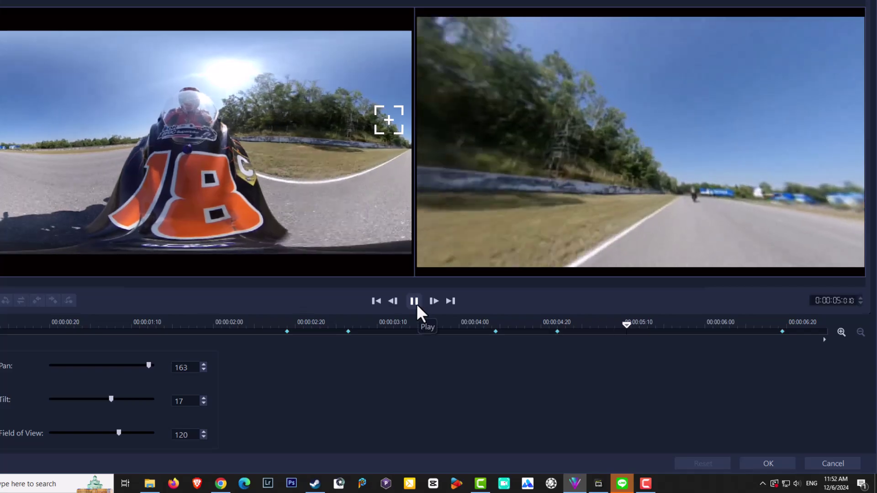
click(415, 302)
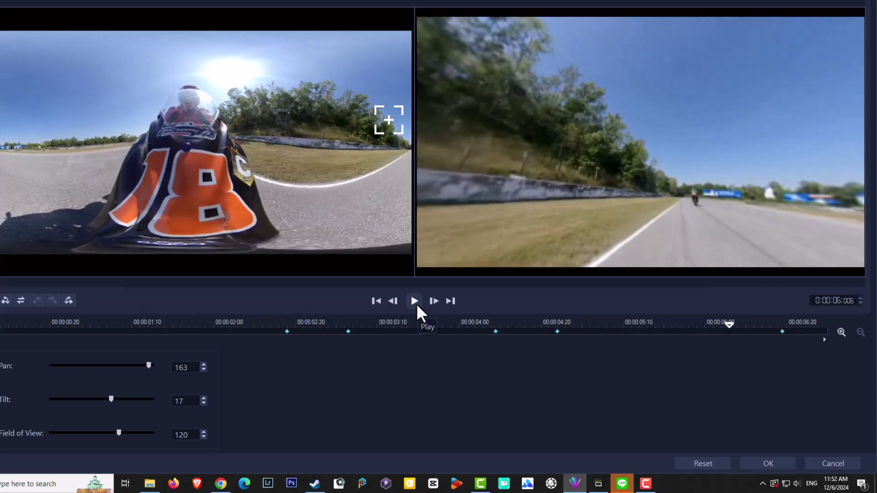
Apply the standard-view conversion and replay 77.mp4 from the start, pausing at 00:00:05:23
click(782, 465)
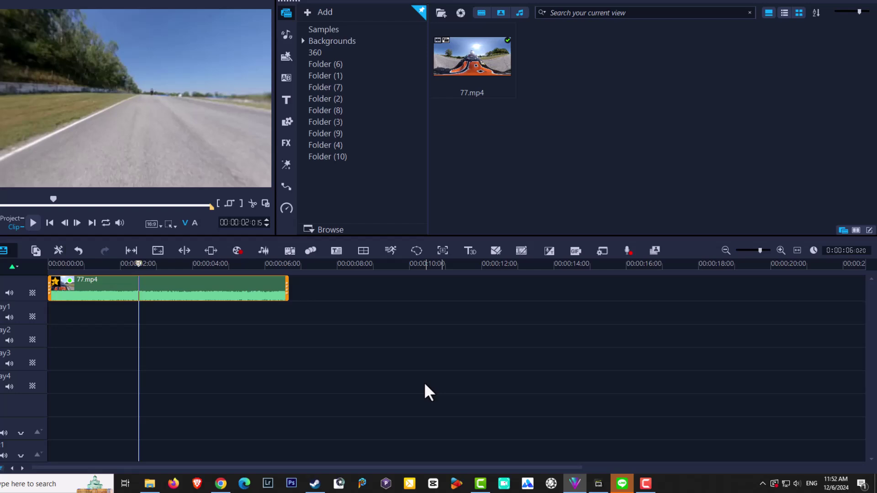
drag(140, 262, 48, 264)
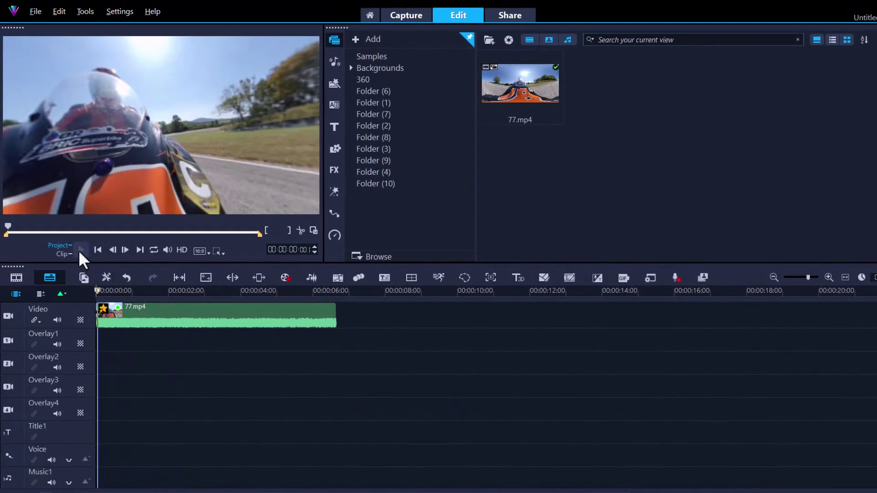
click(79, 250)
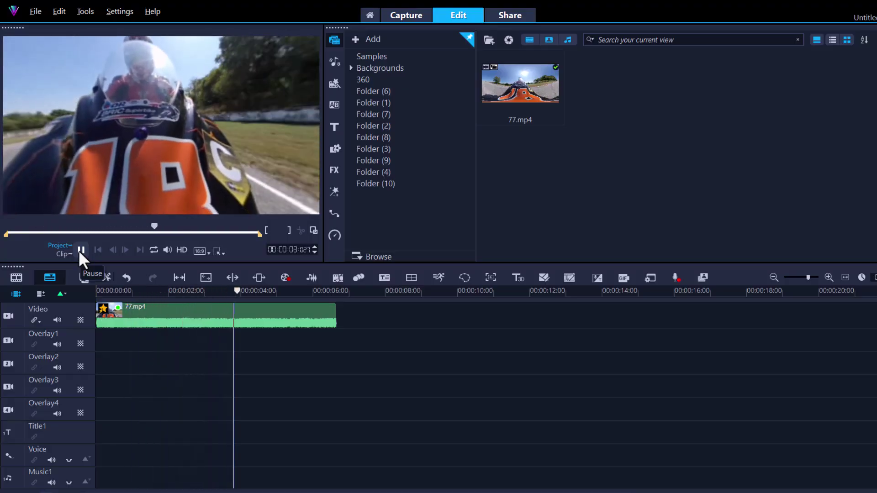
click(80, 250)
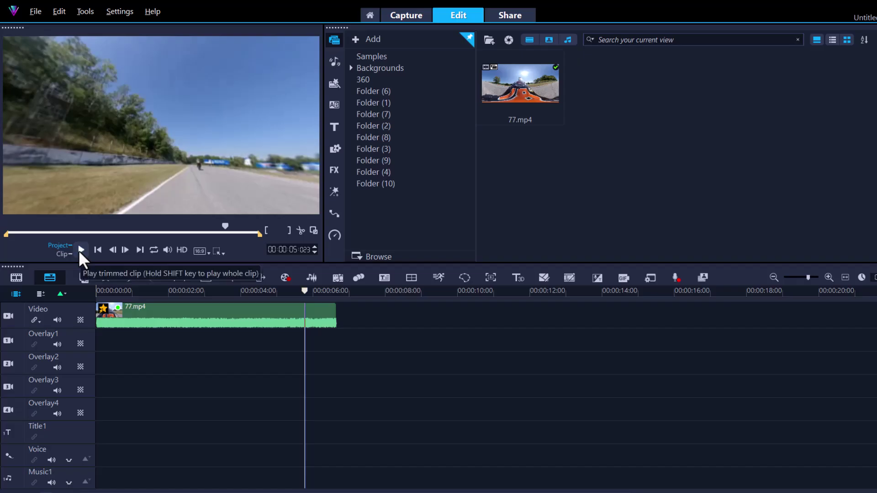
In the Share workspace, tick 'Same as Project Settings' for the video output
click(525, 18)
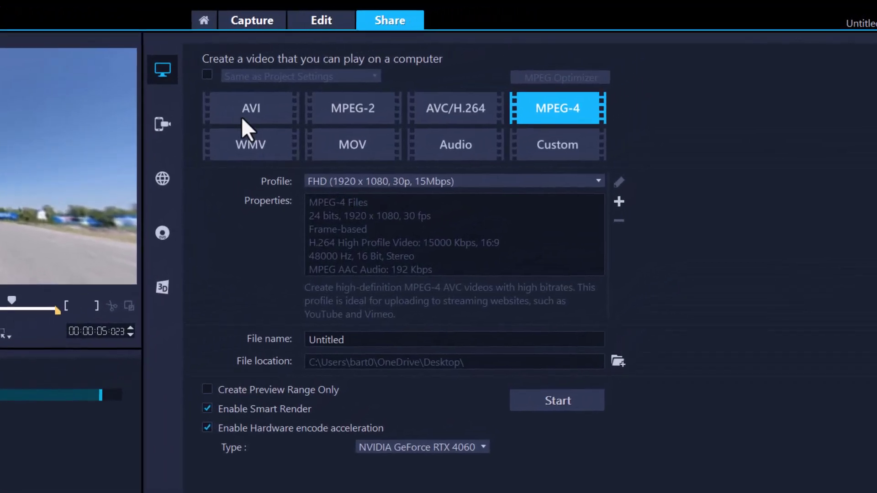
click(207, 74)
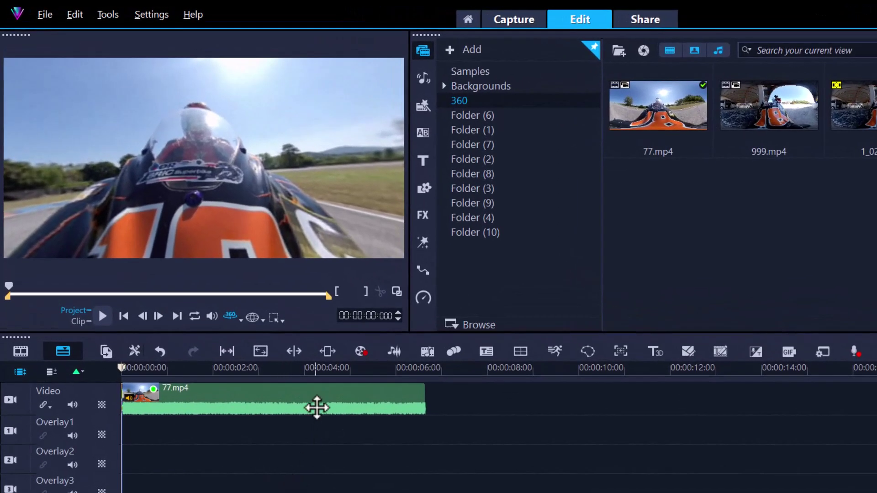
Show the 360 Video Conversion submenu from the 77.mp4 clip's right-click menu
click(316, 403)
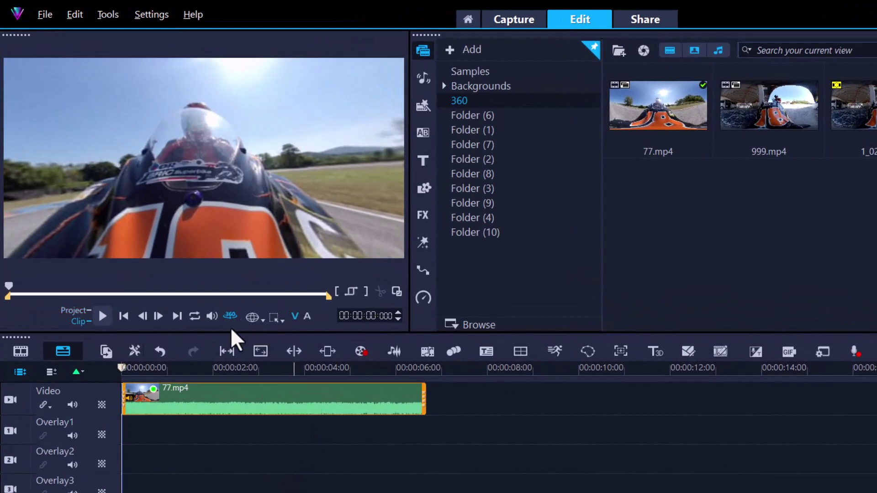
right_click(366, 406)
mouse_move(424, 315)
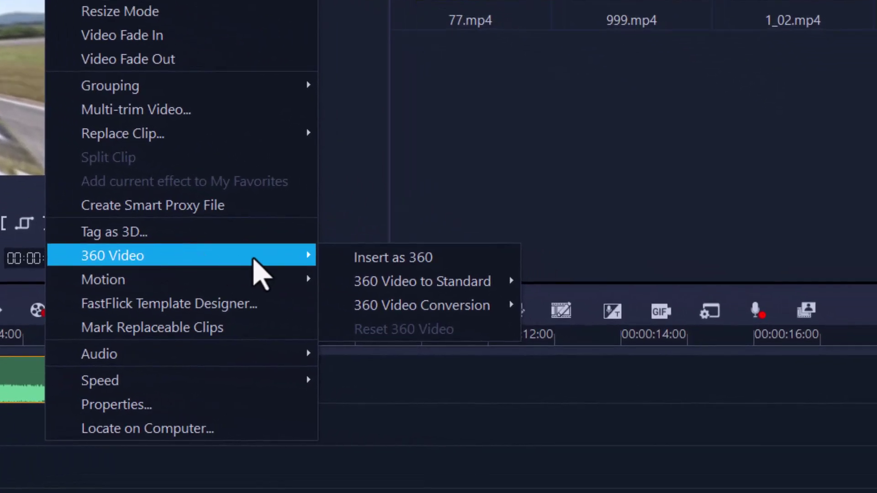
mouse_move(456, 323)
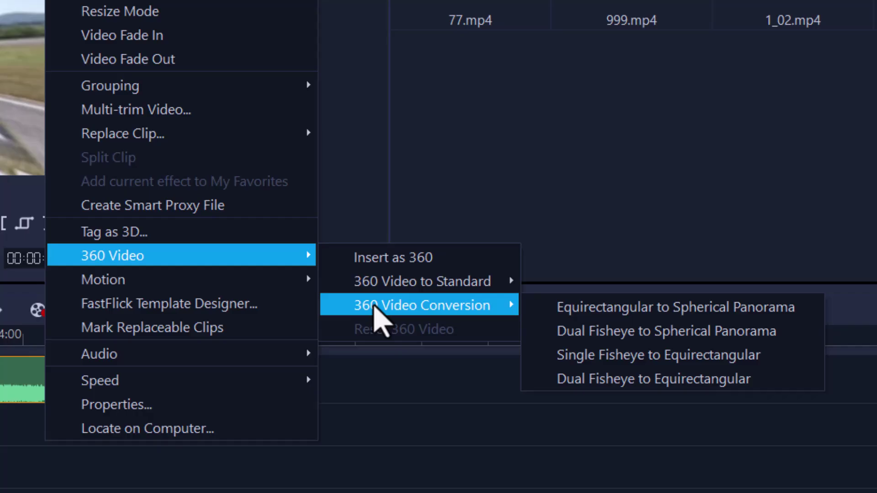
Apply Equirectangular to Spherical Panorama, try Rabbit hole then Tiny planet, and scrub to about six seconds
click(606, 309)
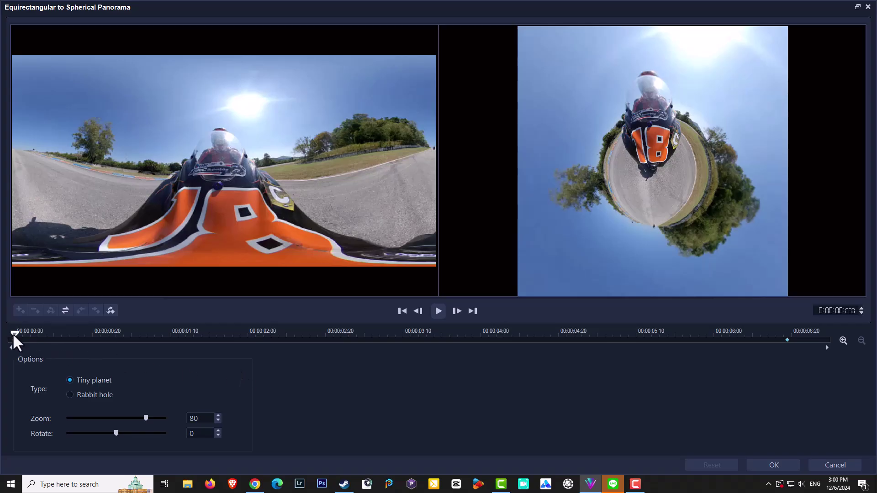
drag(13, 333, 26, 333)
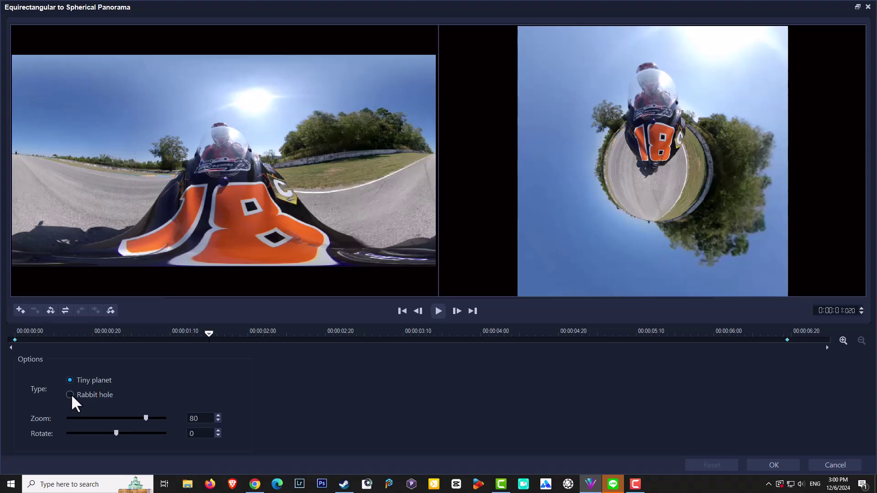
click(70, 395)
click(70, 380)
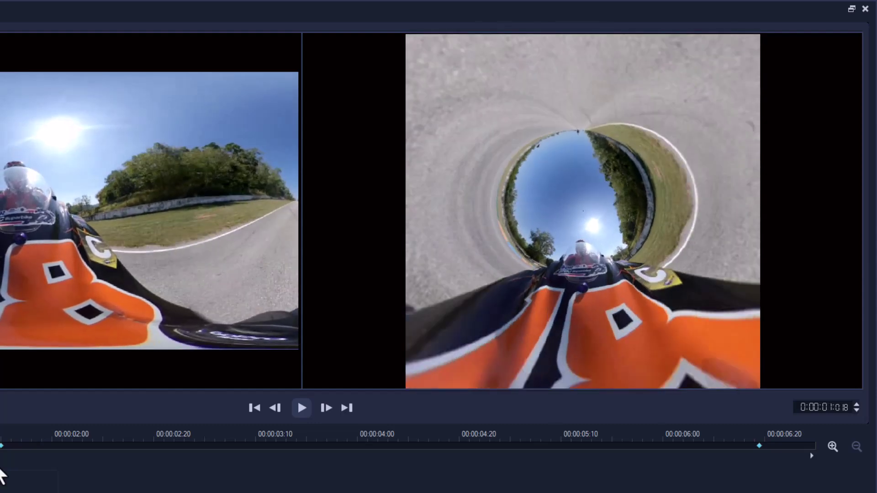
drag(136, 475, 387, 481)
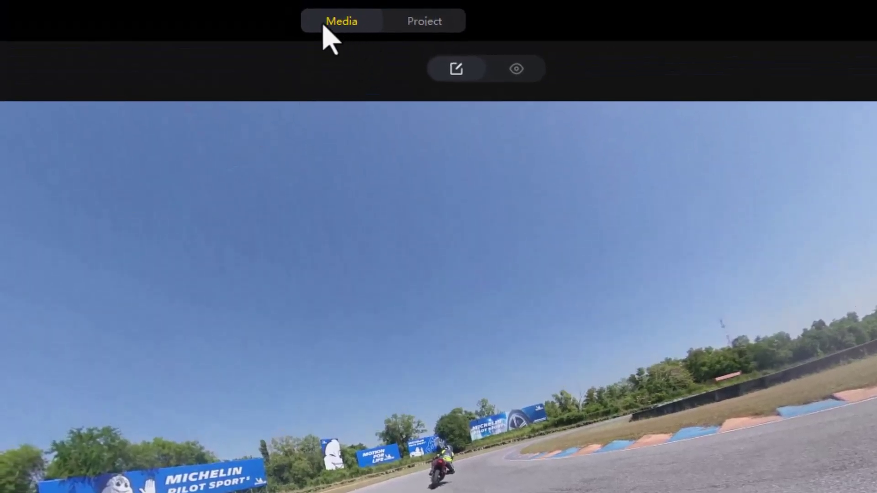
Create the default 16:9 project Untitled9, then close the Export dialog without exporting
click(440, 24)
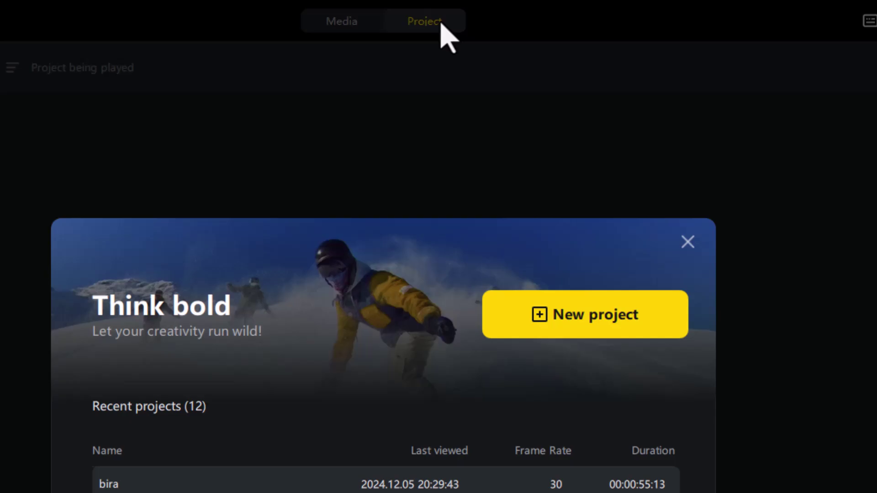
click(589, 324)
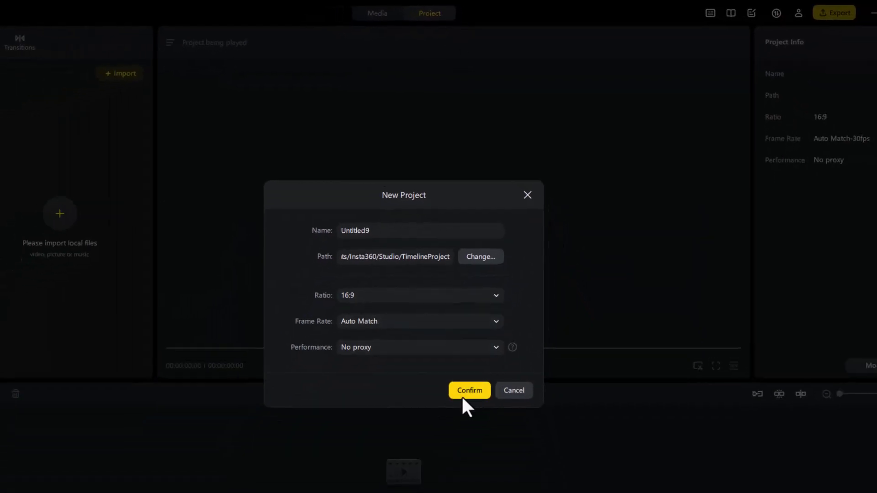
click(463, 392)
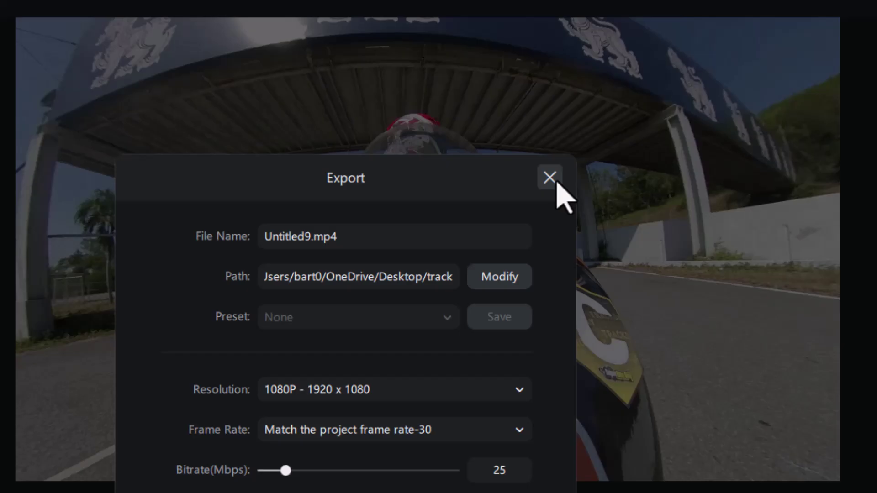
click(539, 149)
From the Media view, choose 360 Video export and enter 3840 as the resolution width
click(328, 20)
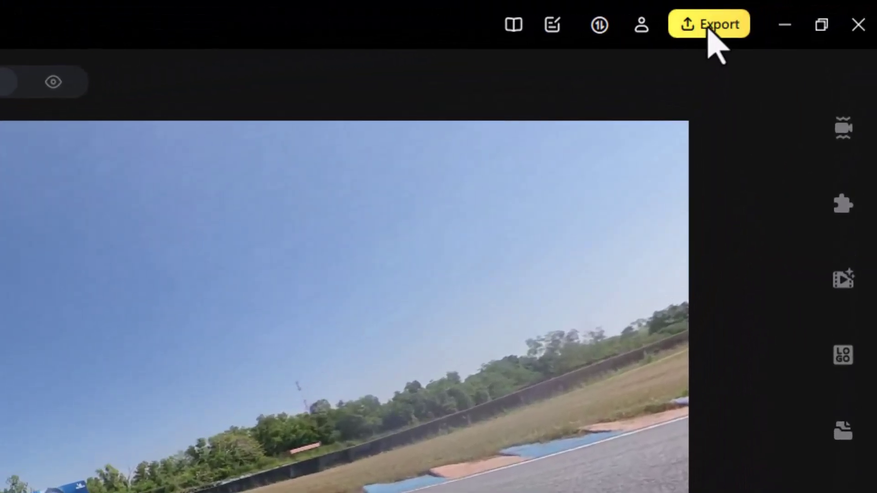
click(711, 30)
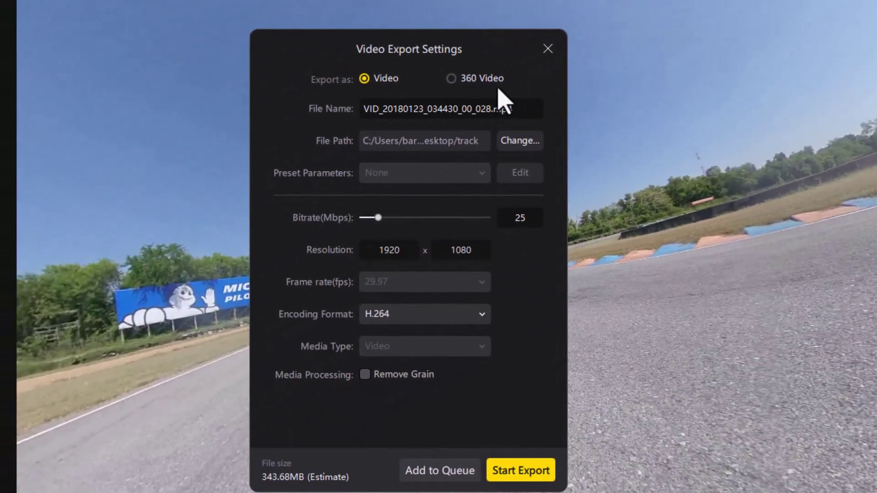
click(451, 82)
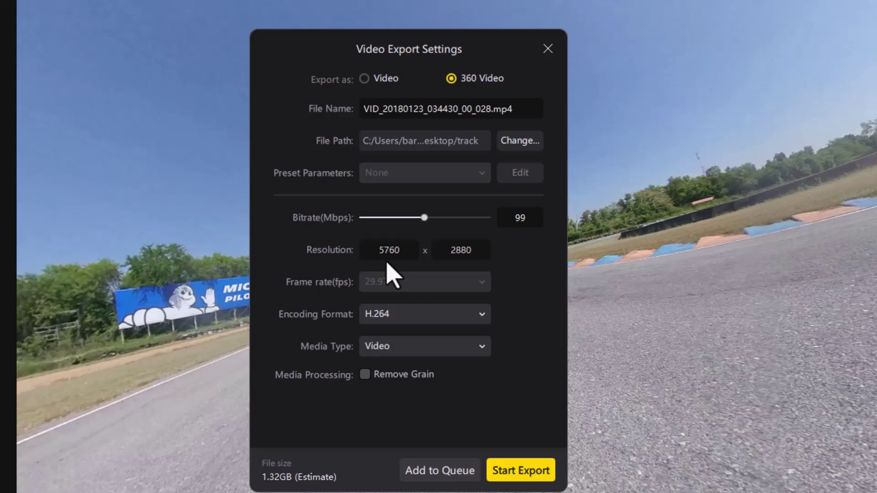
drag(405, 250, 368, 253)
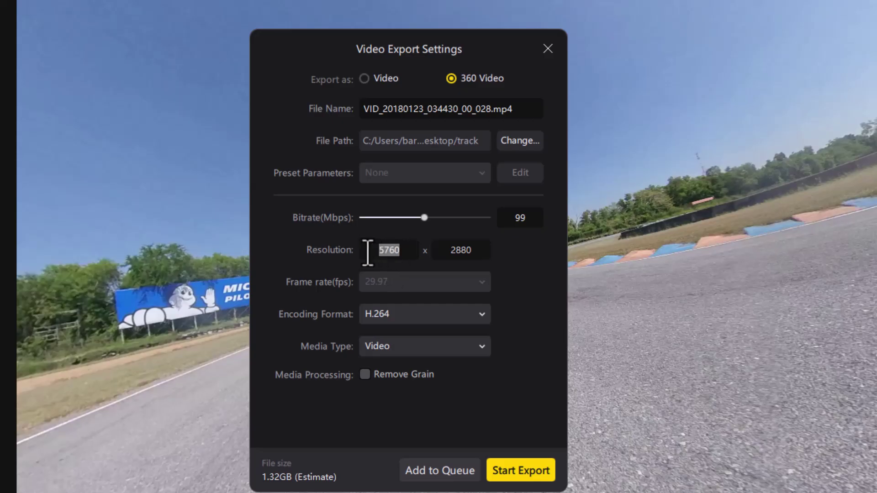
text(3)
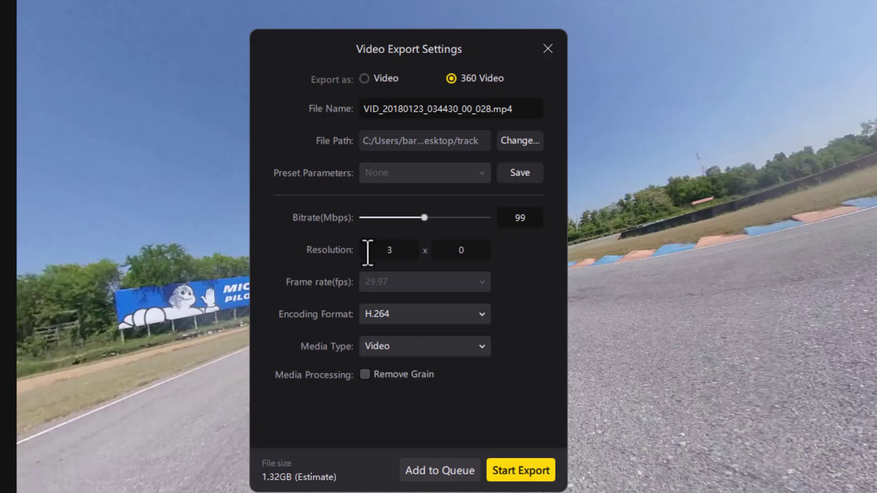
text(840)
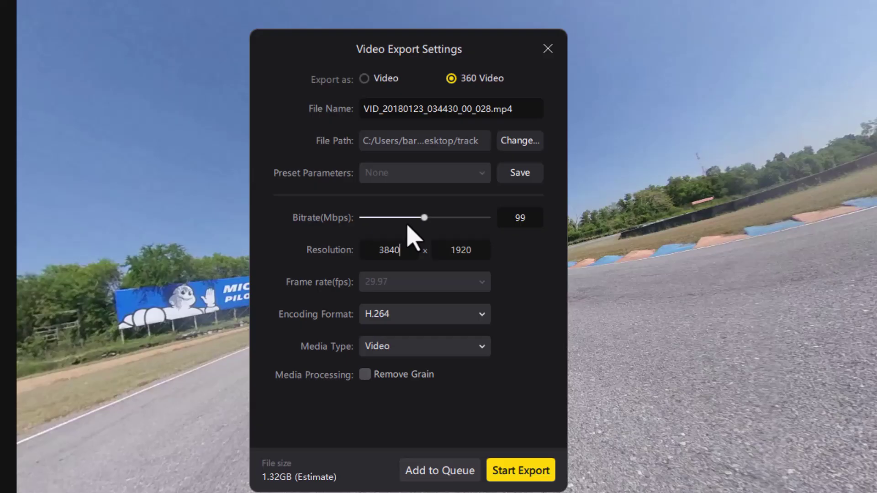
Raise the export bitrate to about 130 Mbps, then close the export progress window
click(431, 218)
drag(432, 219, 458, 222)
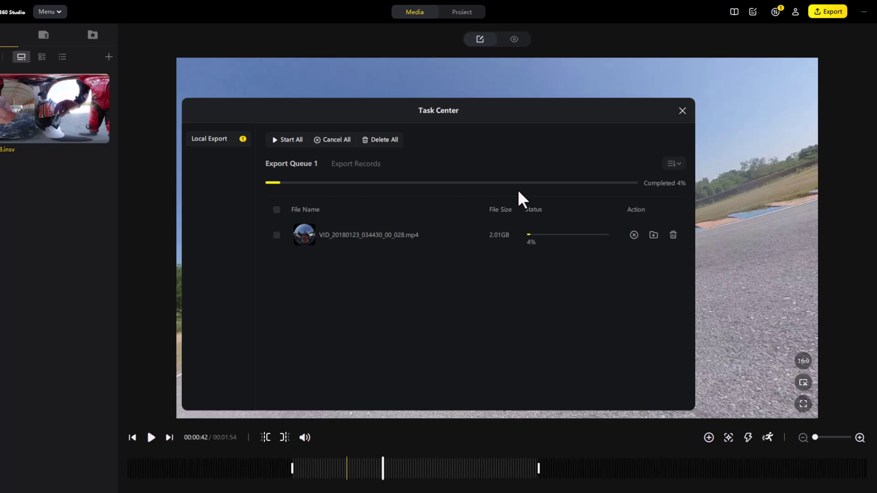
click(683, 112)
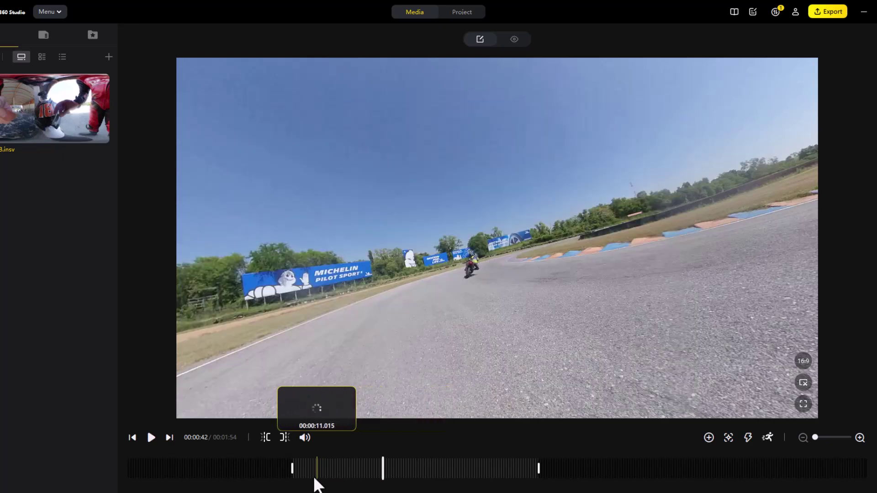